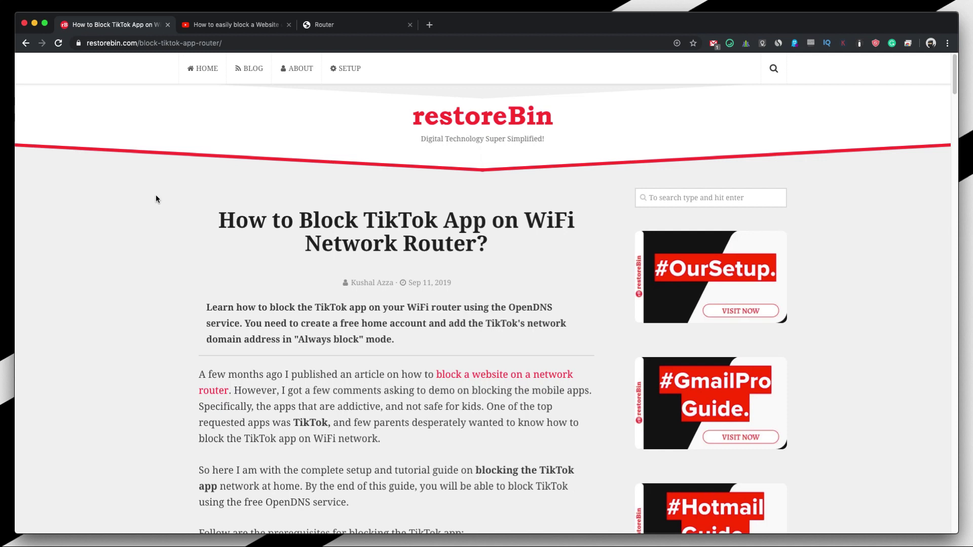
Scroll the TikTok-blocking article past the prerequisites to 'Step 0: What is OpenDNS?'
click(234, 24)
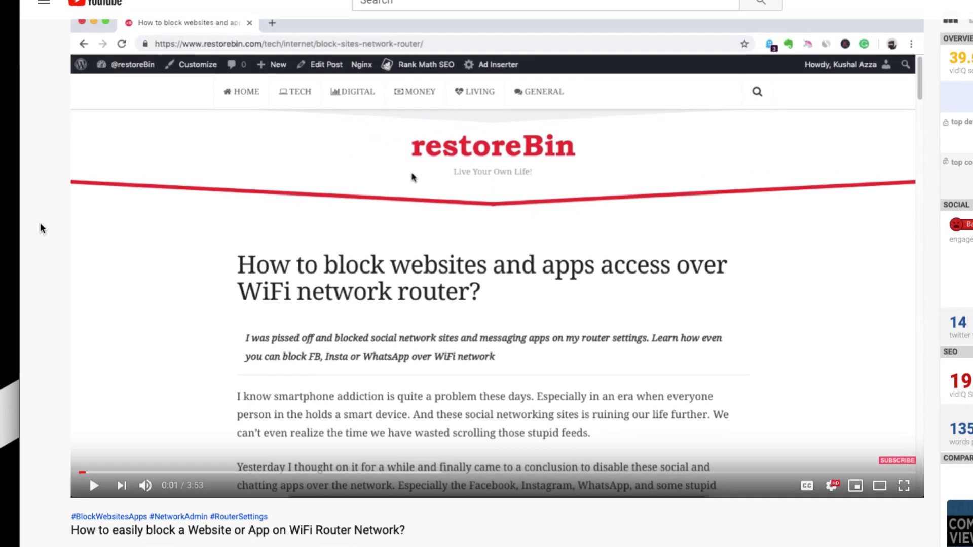
scroll(40, 228, down, 3)
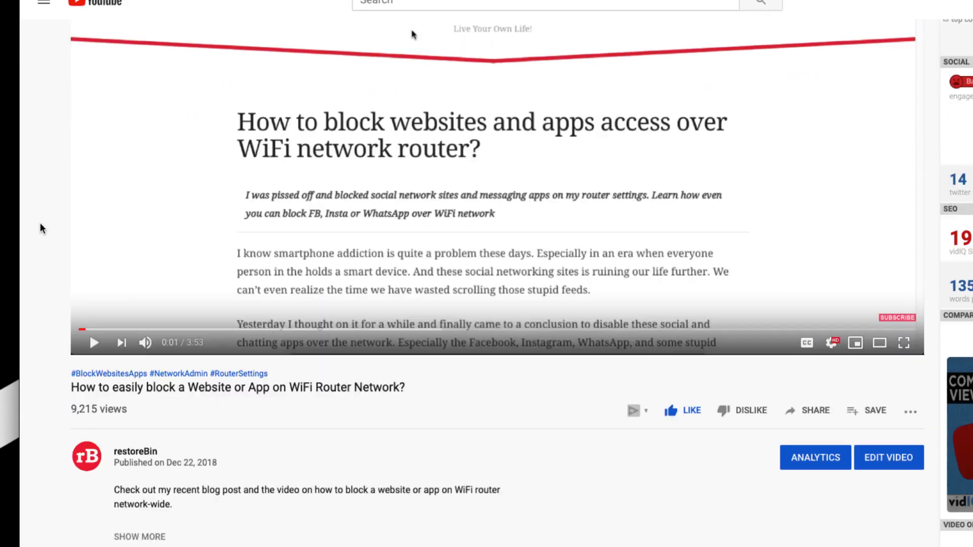
scroll(41, 226, down, 5)
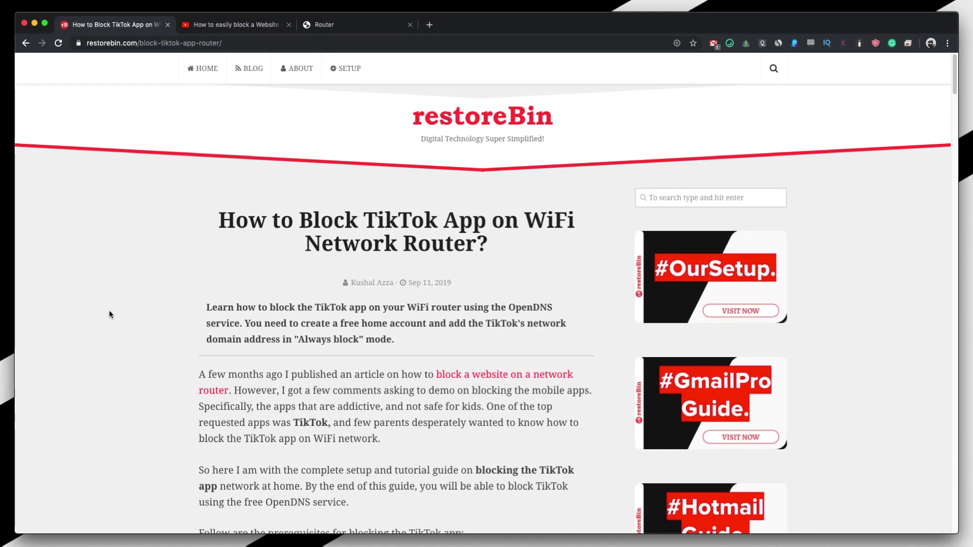
scroll(109, 315, down, 2)
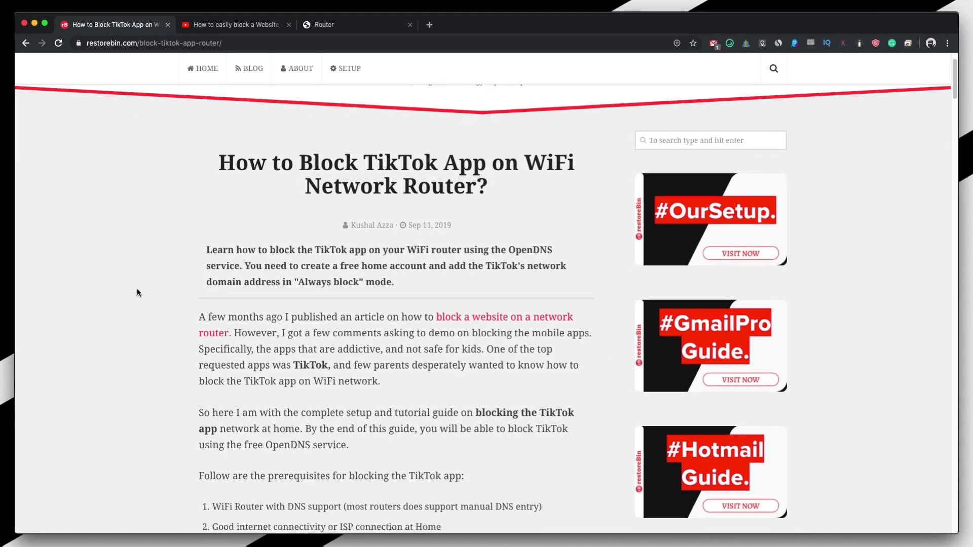
scroll(136, 289, down, 2)
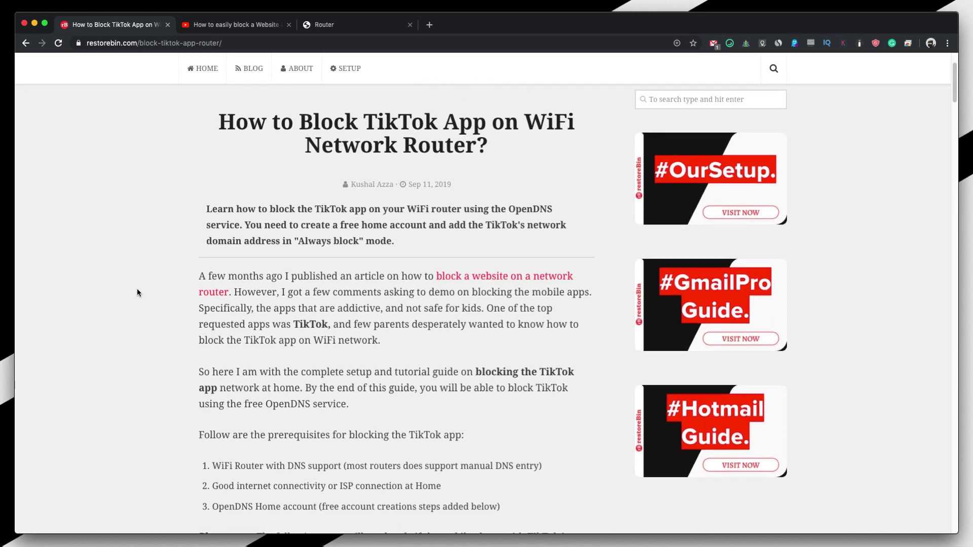
scroll(136, 293, down, 2)
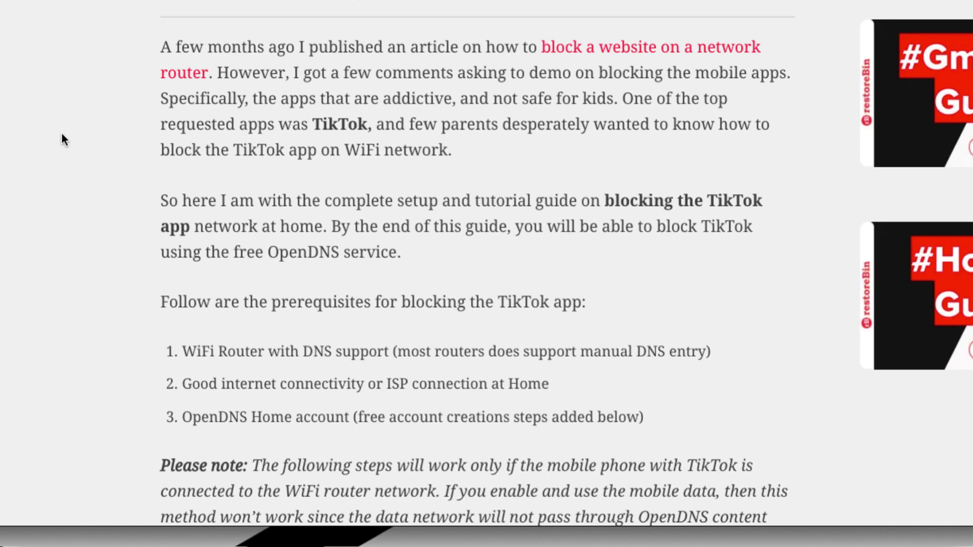
scroll(71, 152, down, 10)
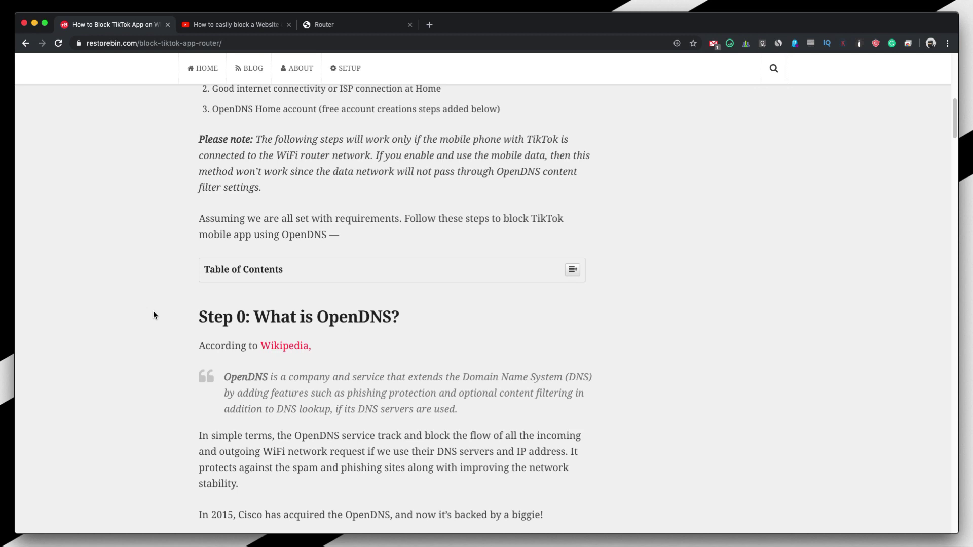
scroll(154, 313, down, 10)
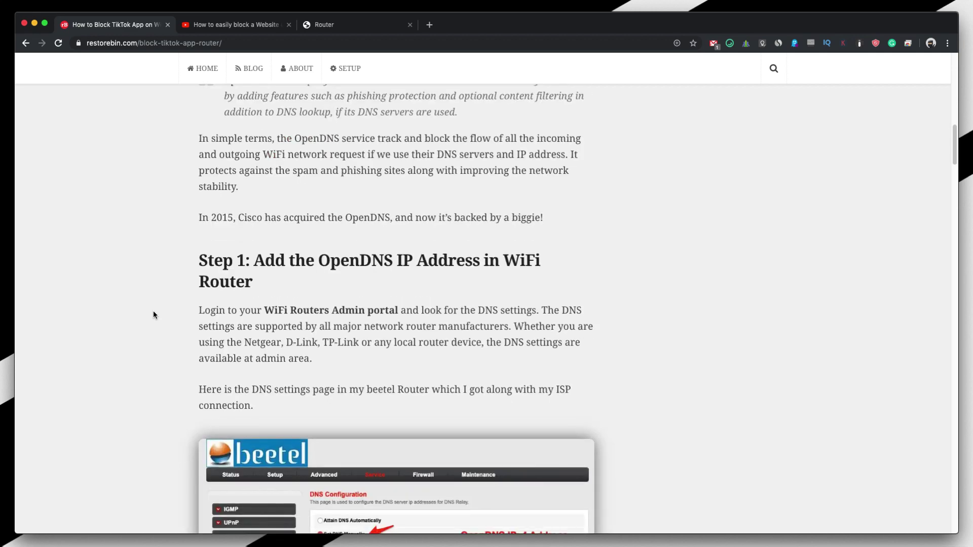
scroll(155, 314, down, 1)
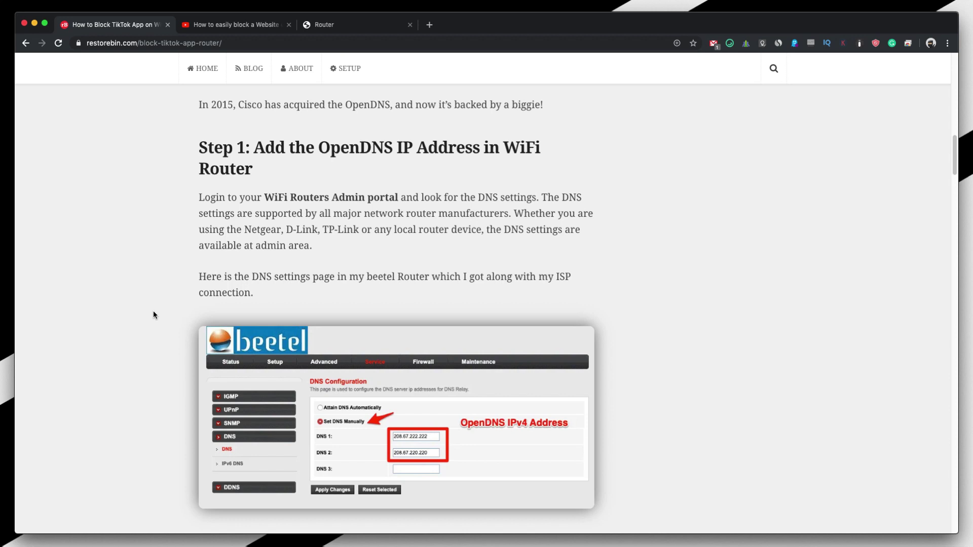
click(361, 24)
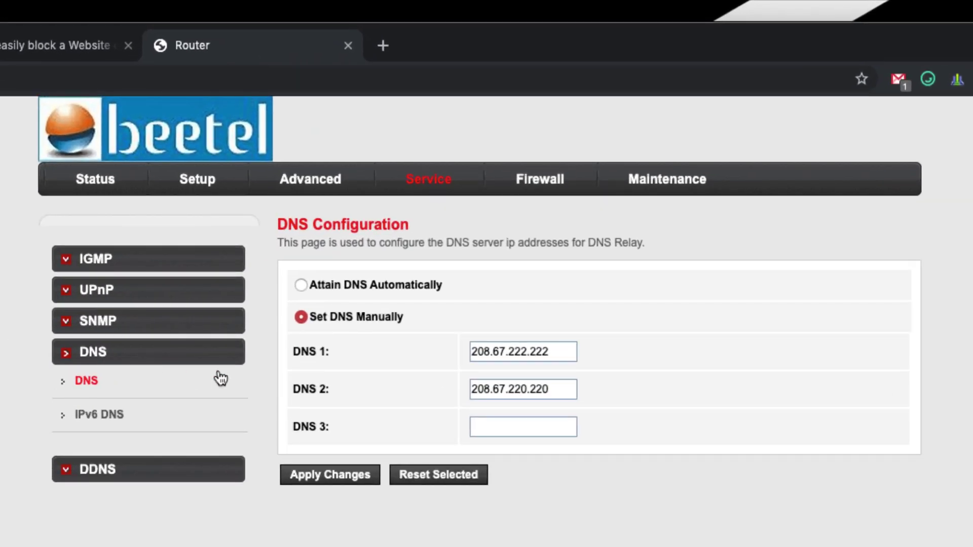
click(559, 354)
click(60, 45)
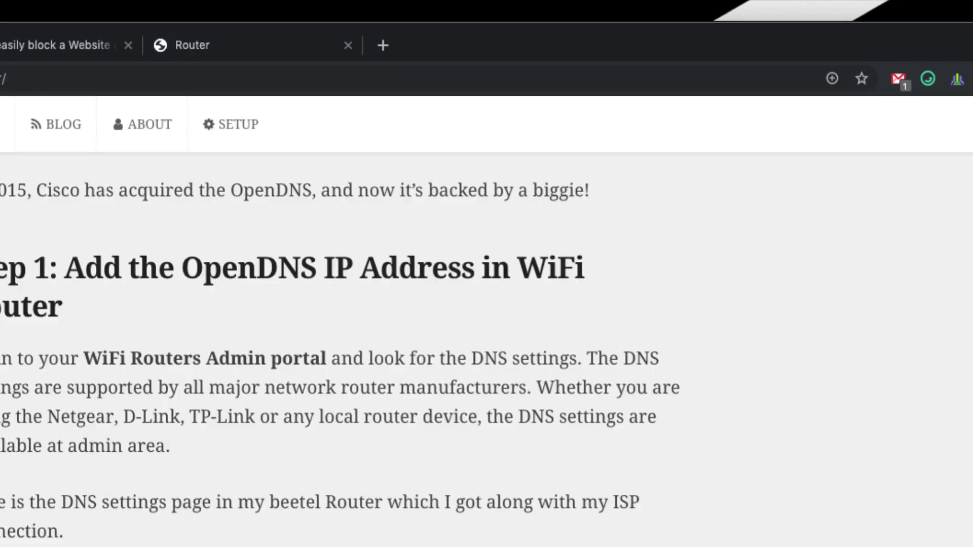
Scroll to the end of Step 1, with the router-restart advice and 'Welcome to OpenDNS!' check
scroll(63, 358, down, 5)
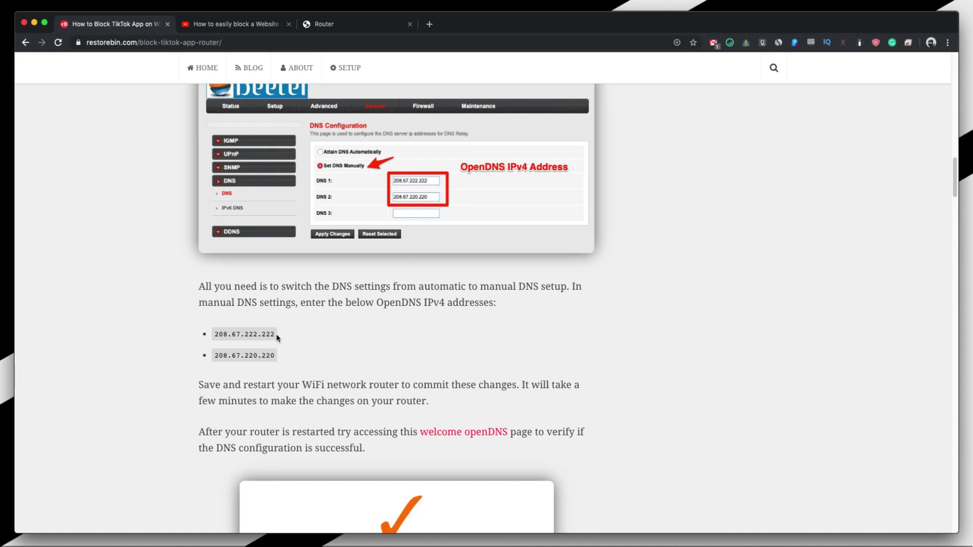
scroll(276, 333, up, 1)
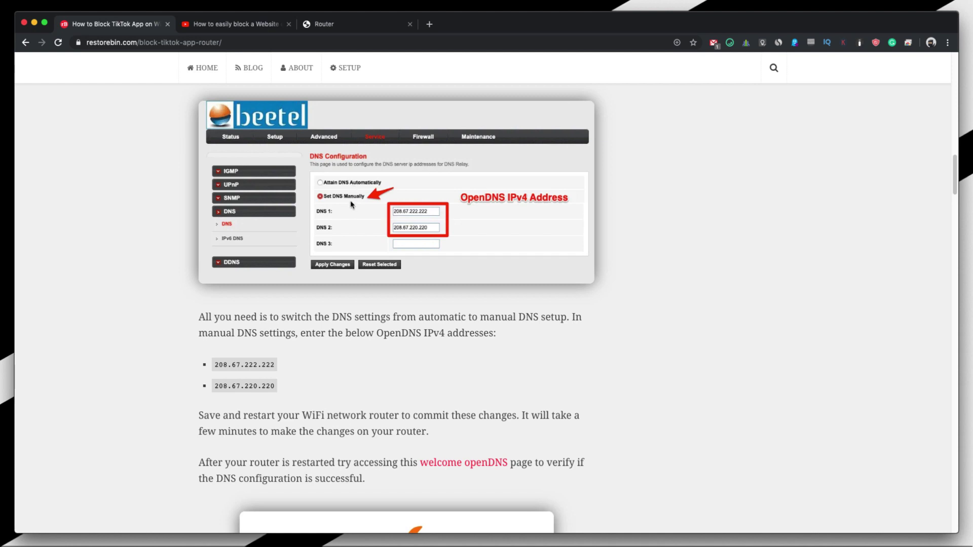
scroll(265, 377, down, 1)
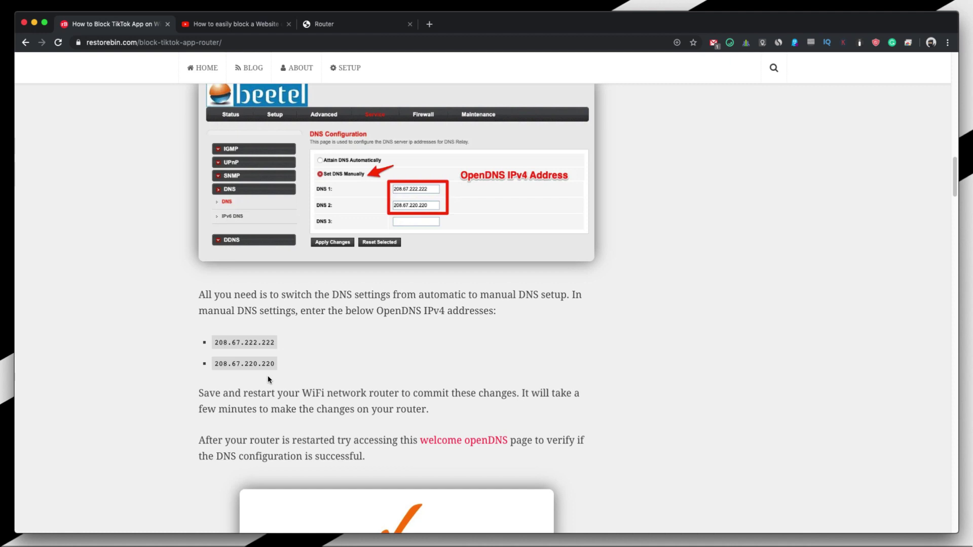
scroll(288, 451, down, 2)
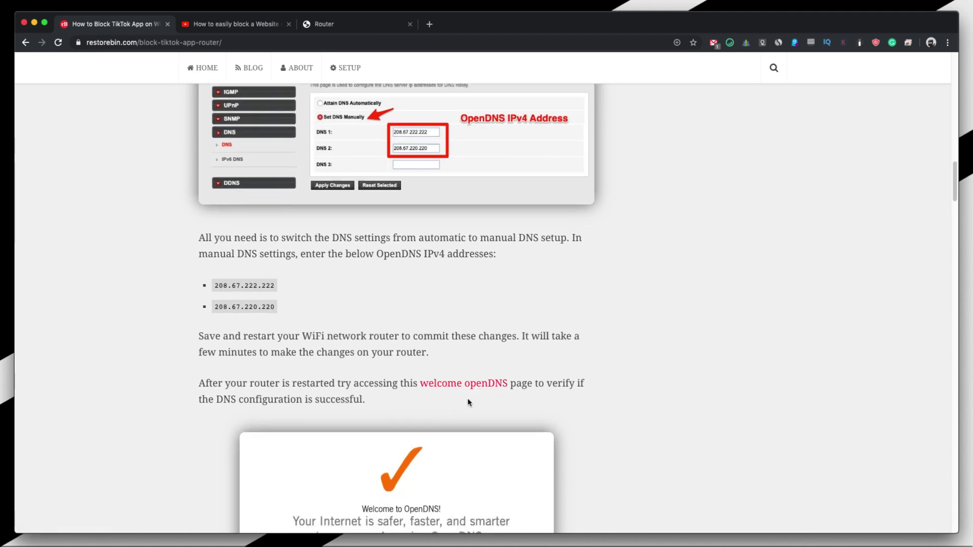
super+click(475, 384)
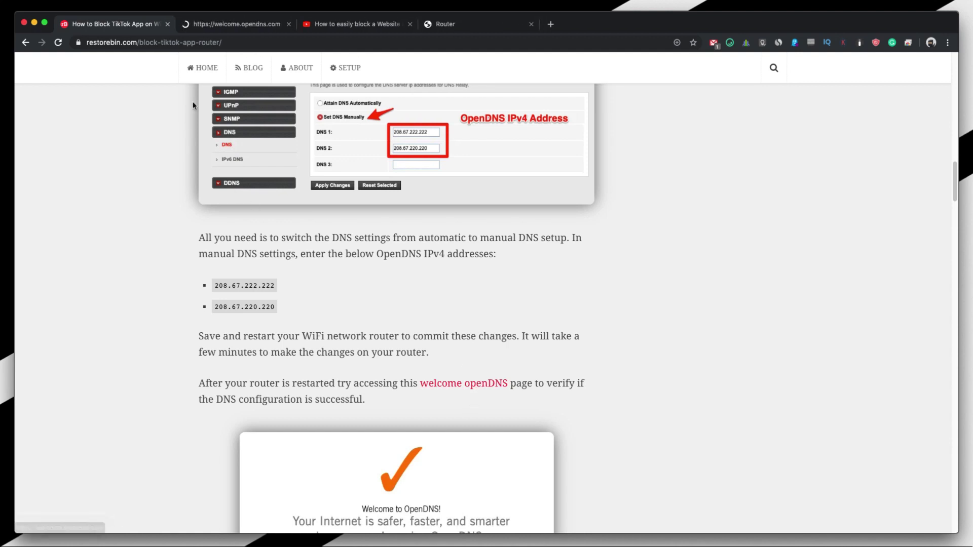
click(228, 23)
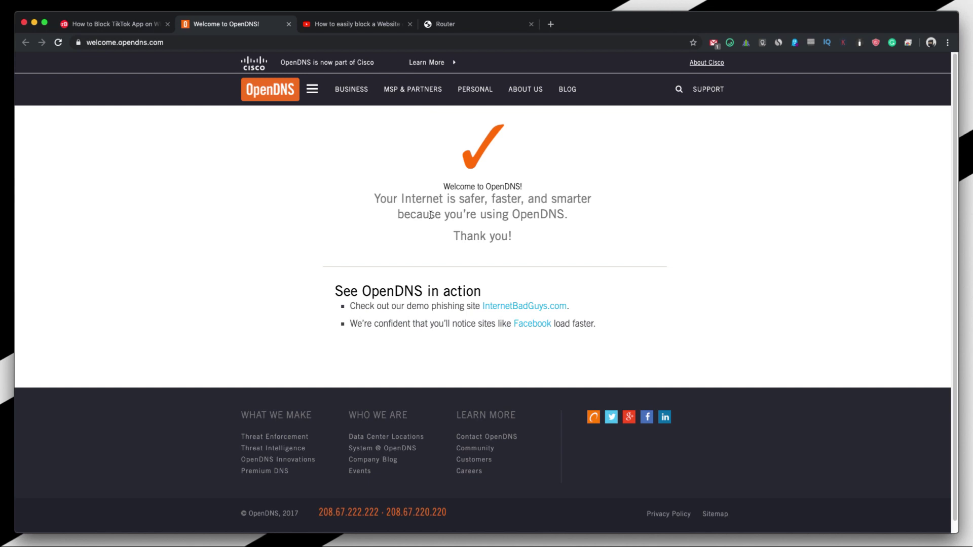
key(super+1)
Open the OpenDNS Home sign-up page from Step 2 in a new tab and view it
scroll(124, 238, down, 3)
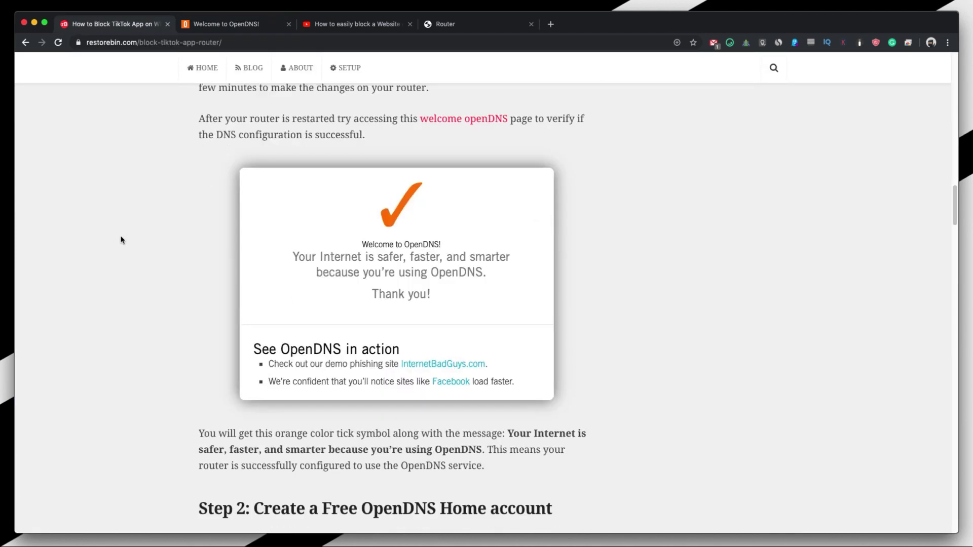
scroll(121, 240, down, 7)
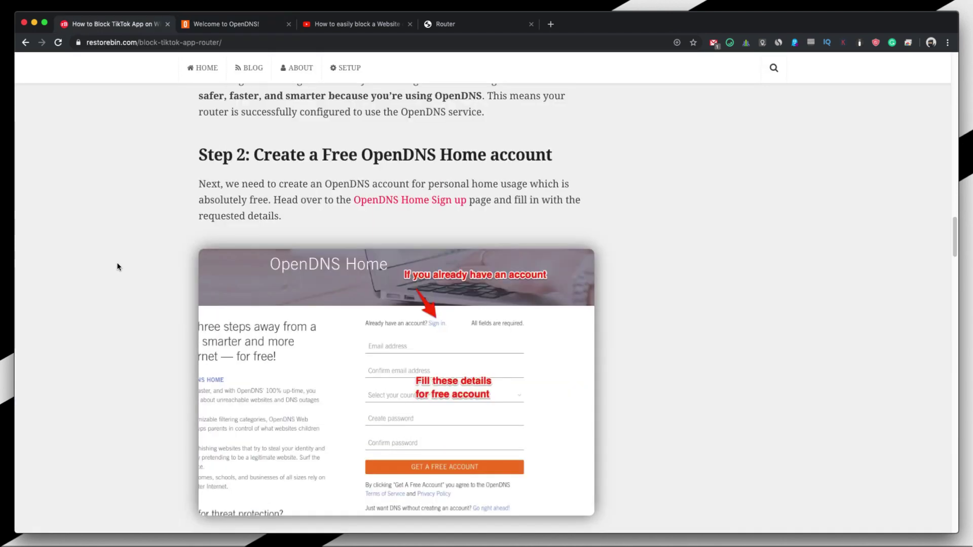
scroll(117, 267, down, 1)
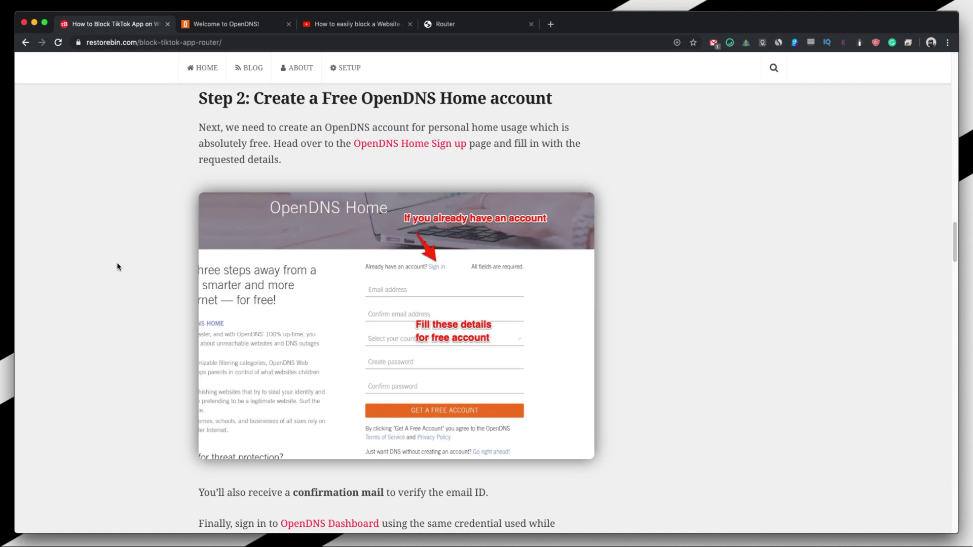
super+click(448, 144)
click(349, 24)
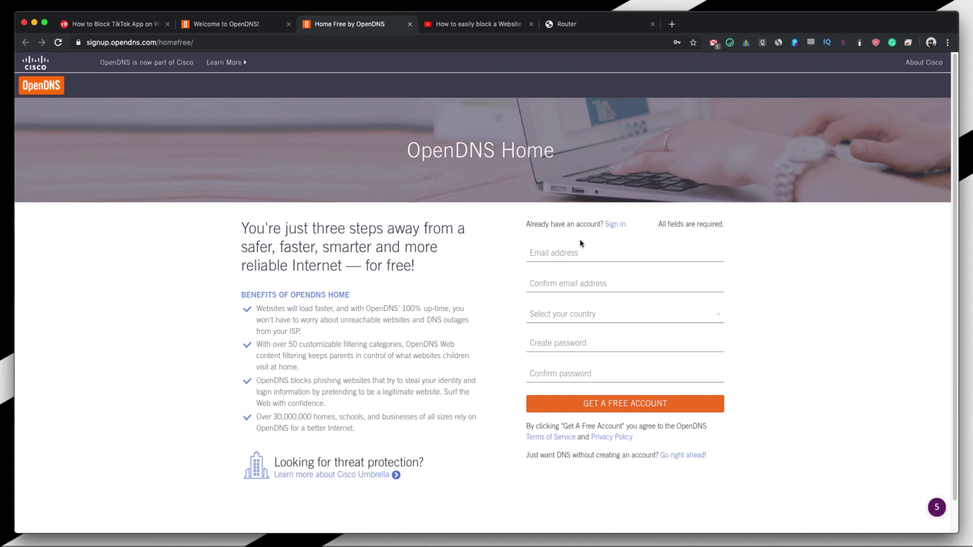
Return to the article and scroll to the confirmation mail and Dashboard sign-in instructions
click(133, 24)
scroll(138, 248, down, 4)
scroll(138, 249, down, 2)
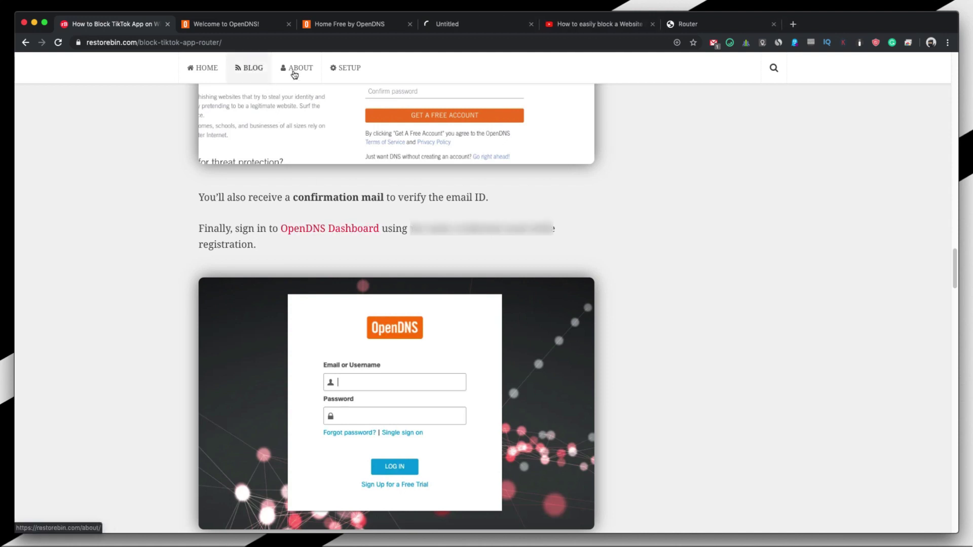
Log in to the OpenDNS Dashboard with the browser's saved credentials
click(333, 229)
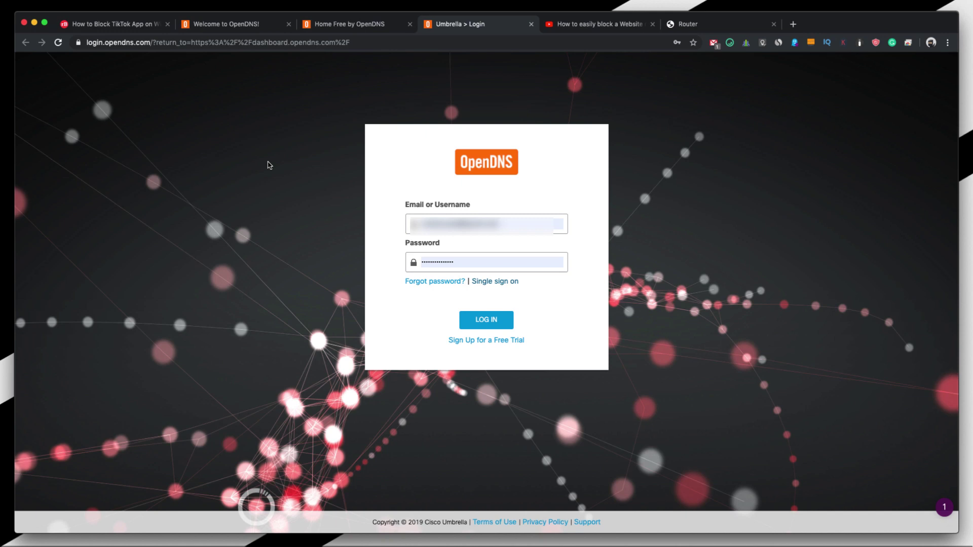
click(497, 321)
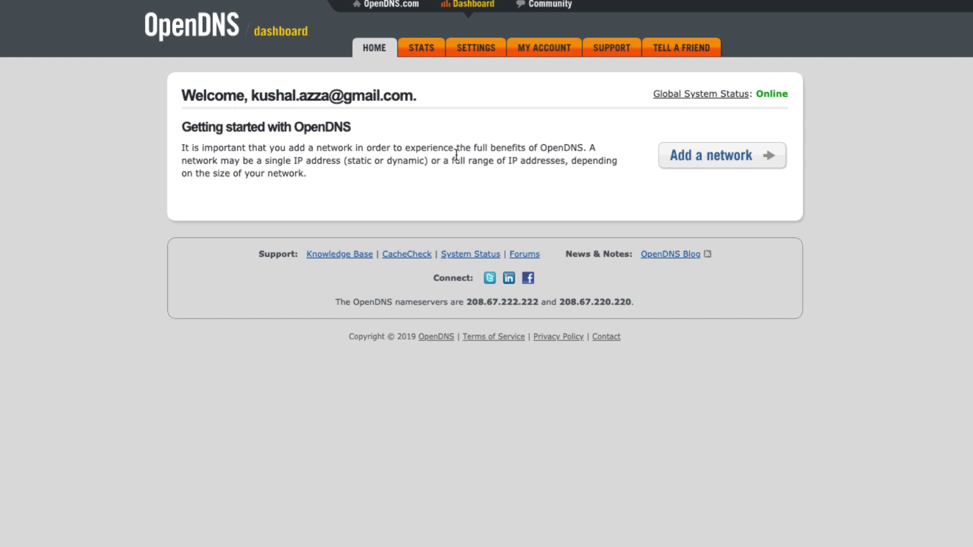
Go to the Dashboard's Settings to show the Add a network form for 171.48.21.192
click(484, 48)
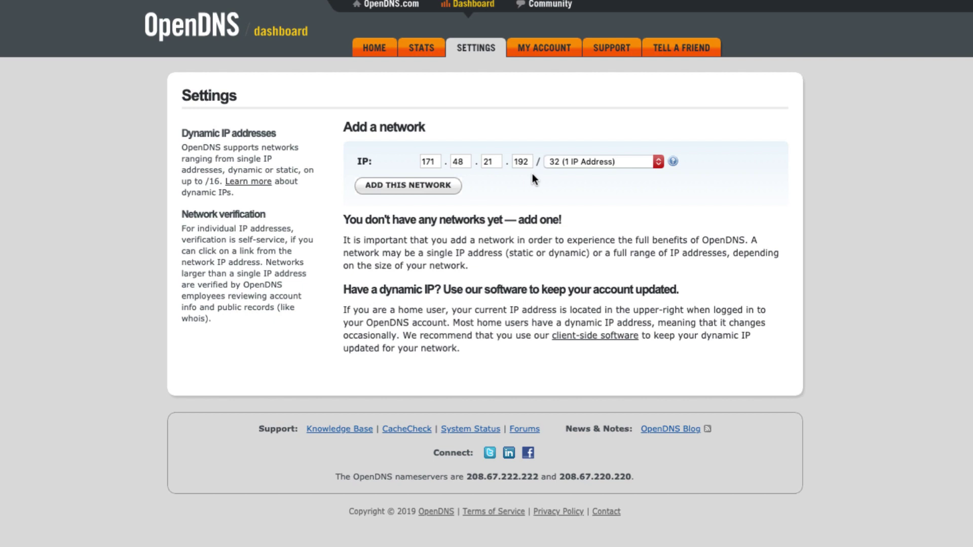
click(410, 192)
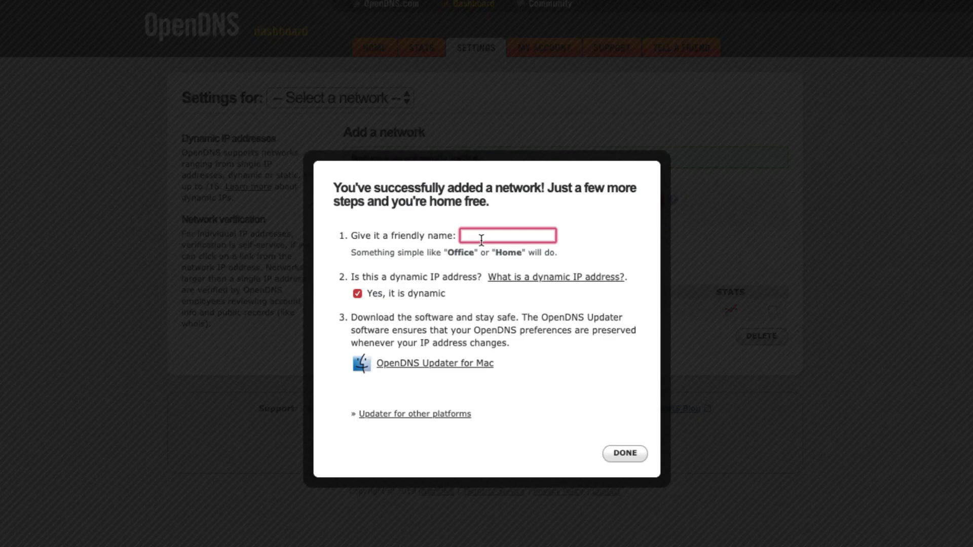
text(Home WiFi)
click(623, 452)
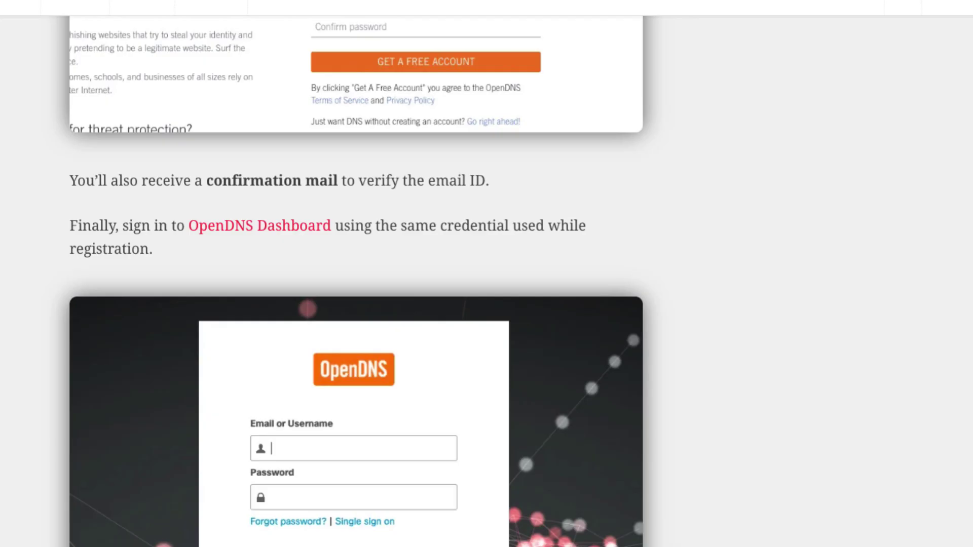
Scroll the blog article down to Step 4 on blocking TikTok domains
scroll(354, 274, down, 10)
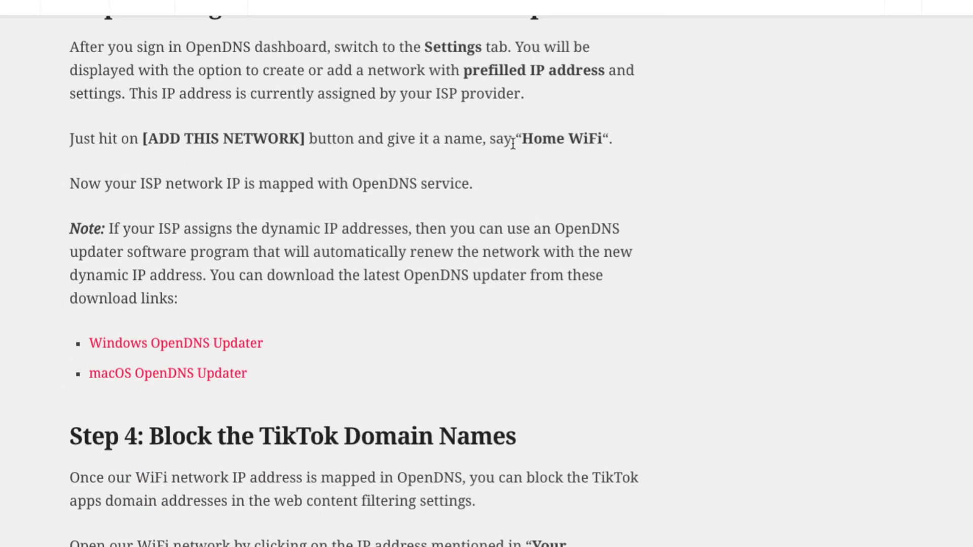
scroll(53, 395, down, 3)
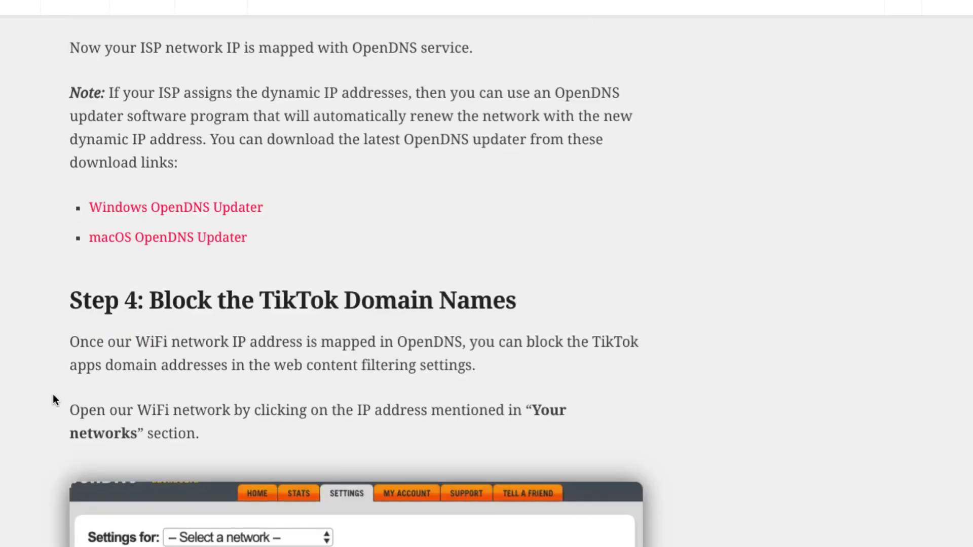
scroll(56, 400, down, 4)
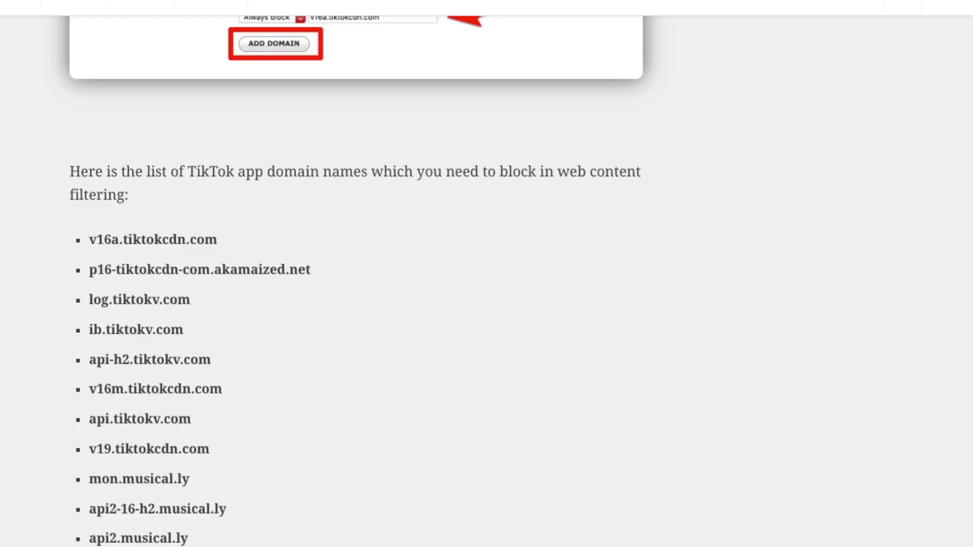
Scroll the article to the TikTok domain list starting with v16a.tiktokcdn.com
scroll(355, 281, up, 10)
scroll(354, 281, up, 10)
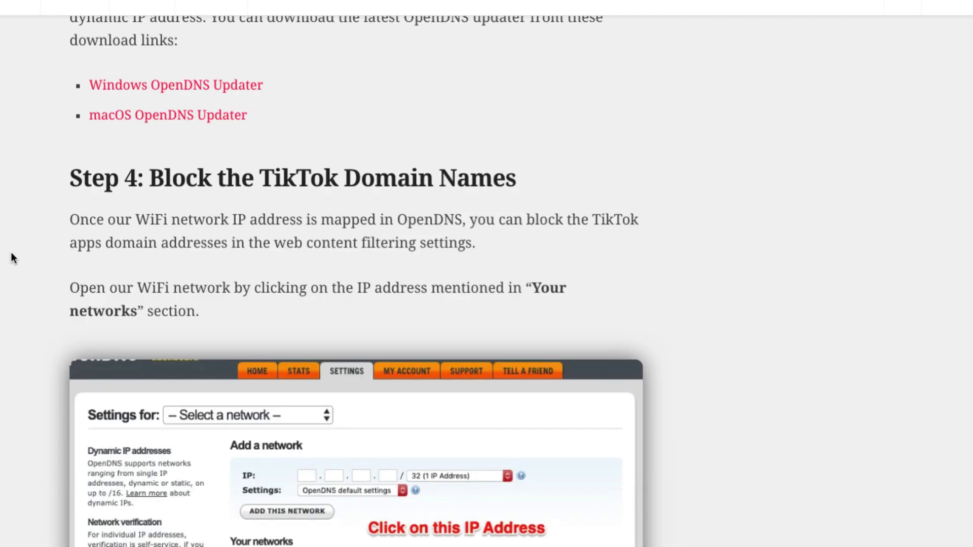
scroll(14, 259, down, 3)
scroll(355, 282, down, 15)
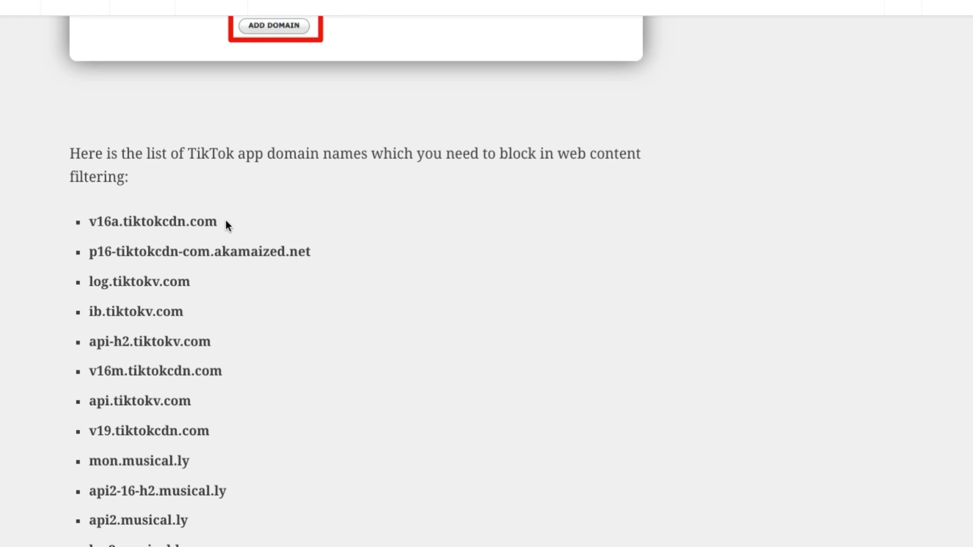
Always-block v16a.tiktokcdn.com, log.tiktokv.com and ib.tiktokv.com, copied from the article
drag(224, 221, 90, 226)
key(super+c)
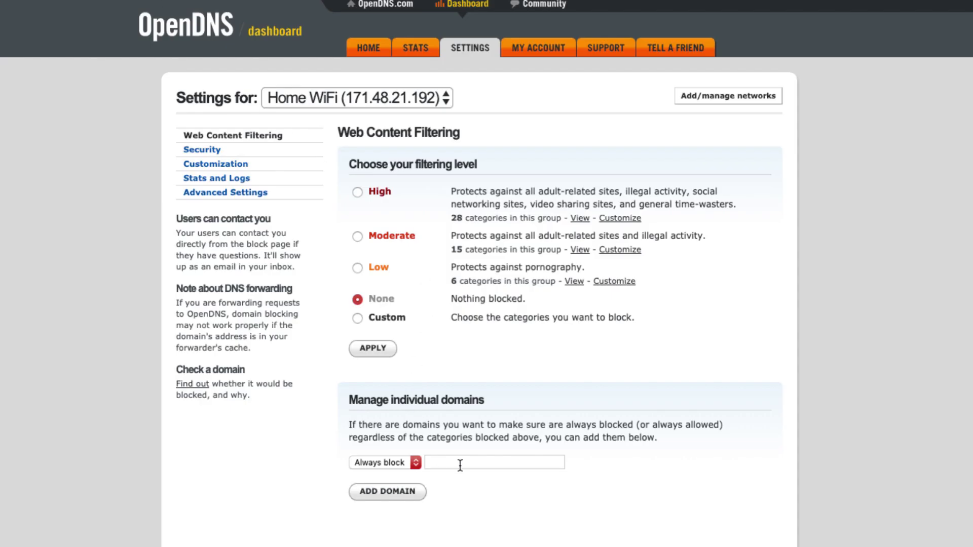
click(460, 465)
key(super+v)
click(394, 491)
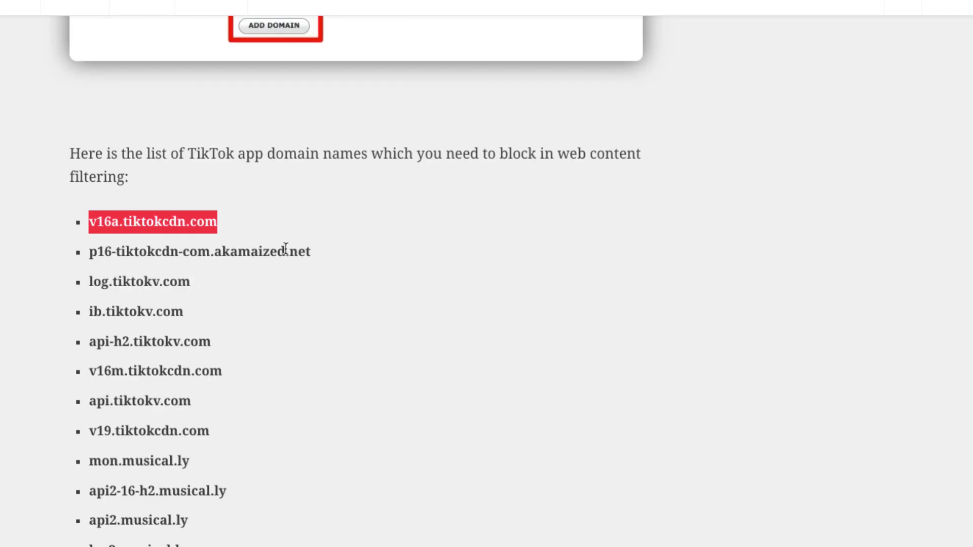
drag(312, 251, 184, 259)
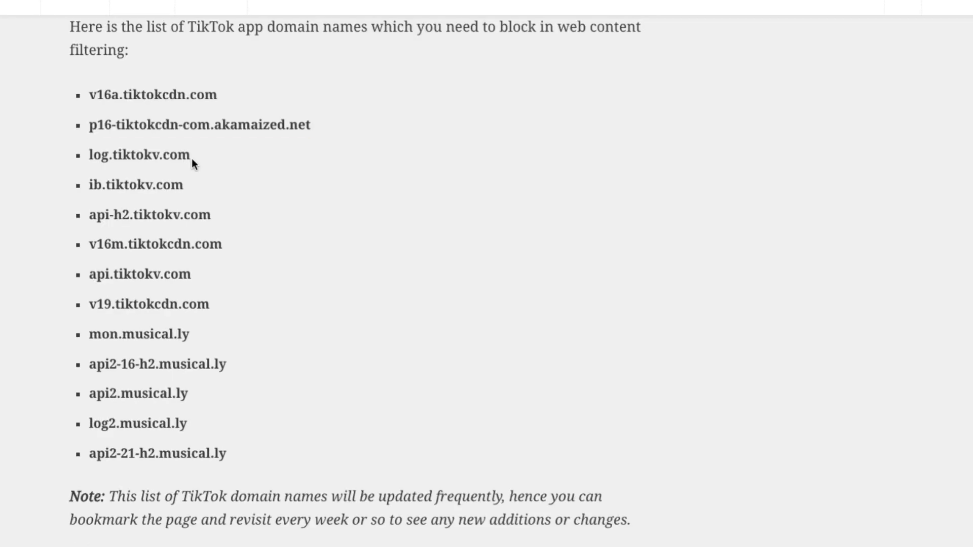
drag(192, 158, 59, 158)
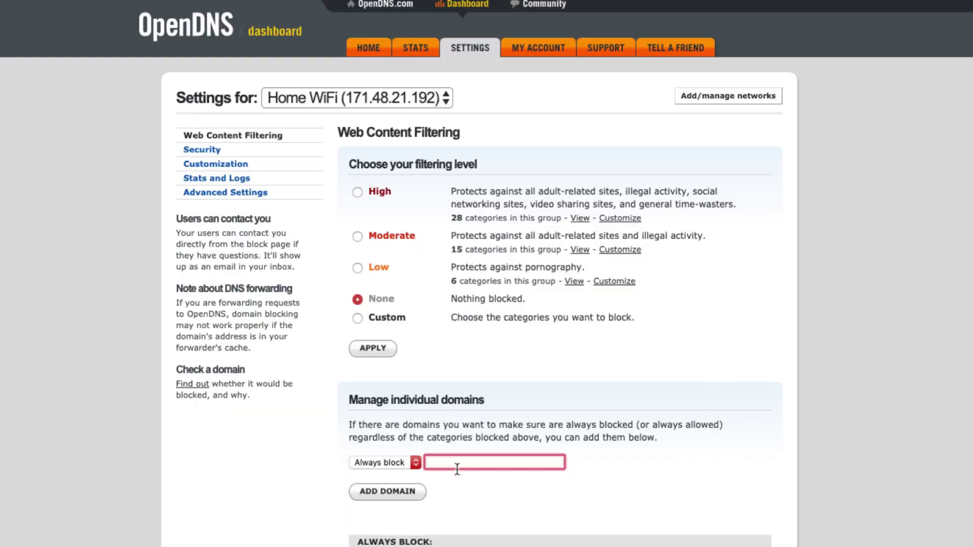
text(log.tiktokv.com)
click(387, 492)
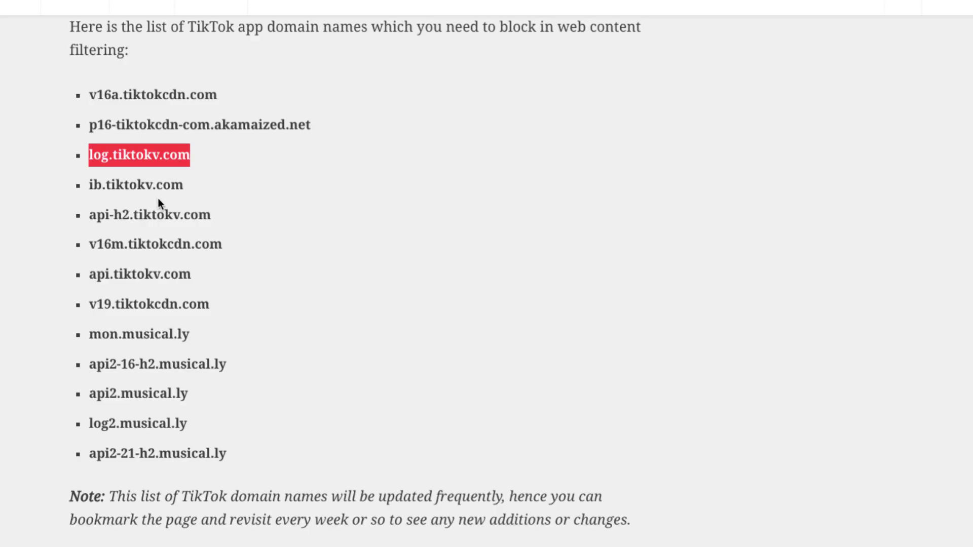
drag(184, 186, 90, 190)
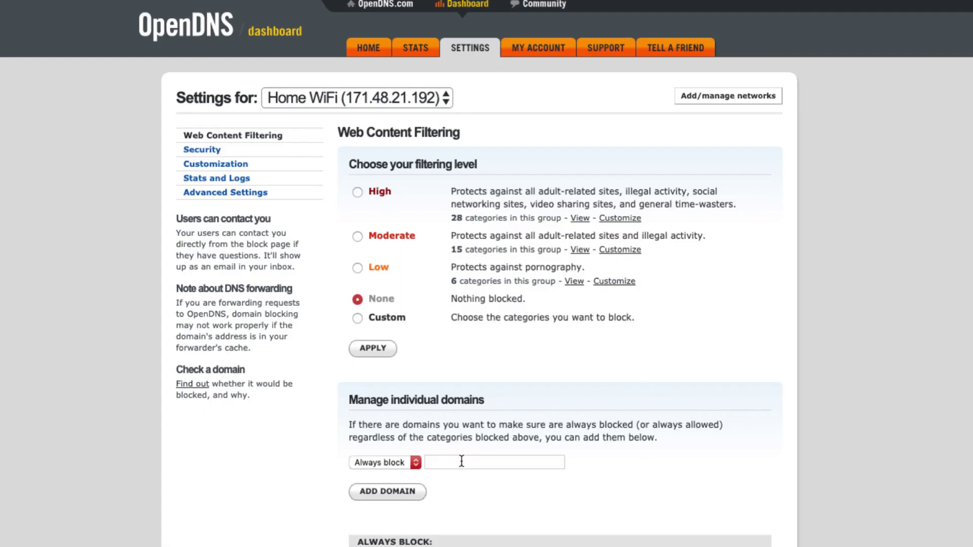
text(ib.tiktokv.com)
click(393, 494)
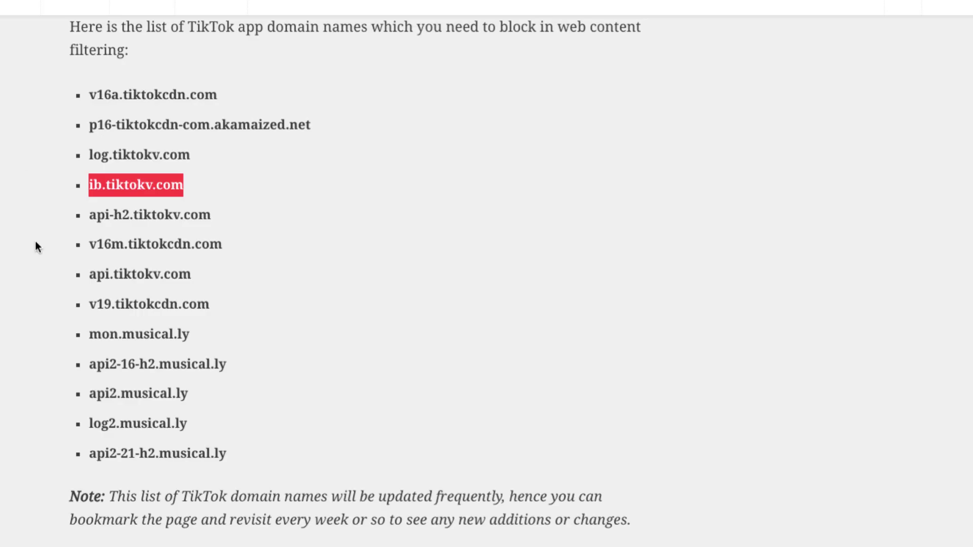
Add api-h2.tiktokv.com and v16m.tiktokcdn.com to the always-block list
scroll(35, 246, down, 1)
drag(211, 180, 145, 181)
key(ctrl+c)
click(465, 461)
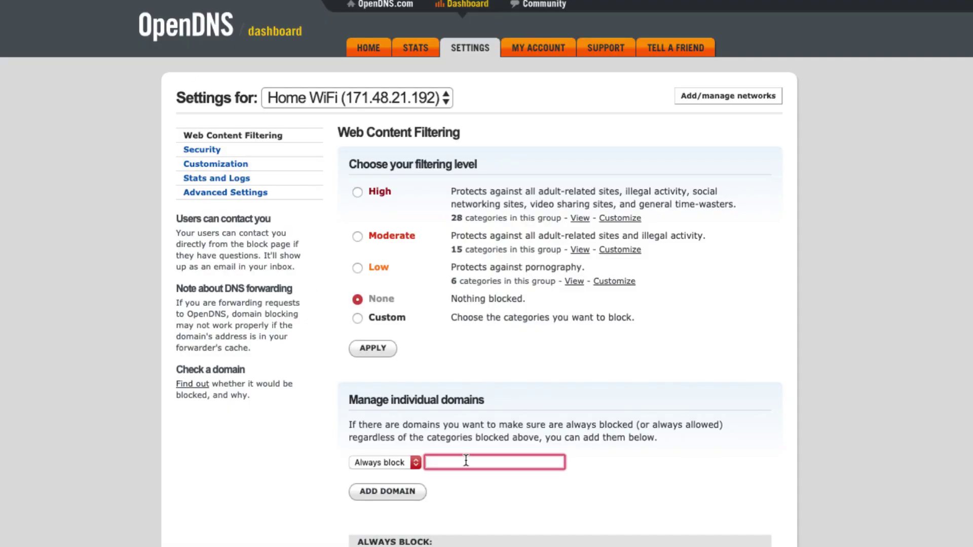
key(ctrl+v)
click(387, 491)
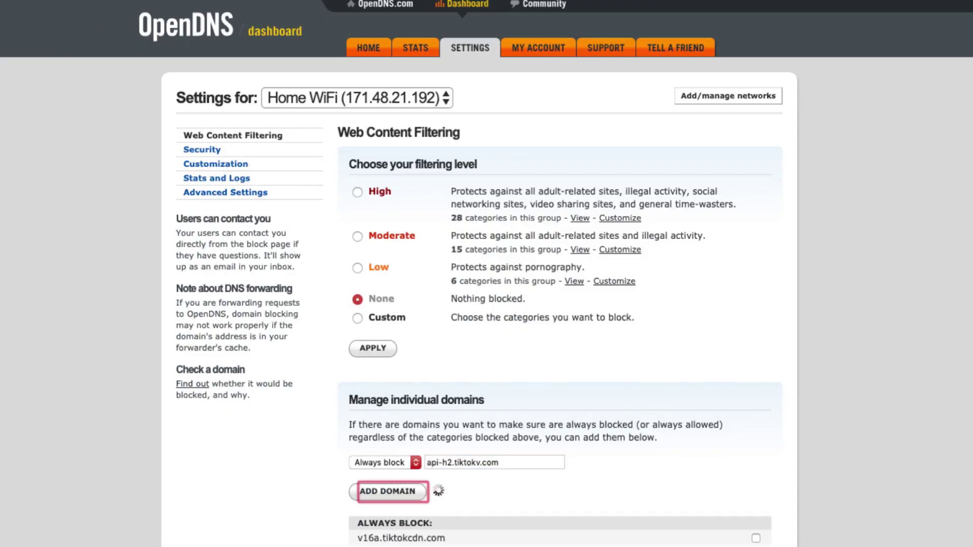
drag(222, 209, 103, 208)
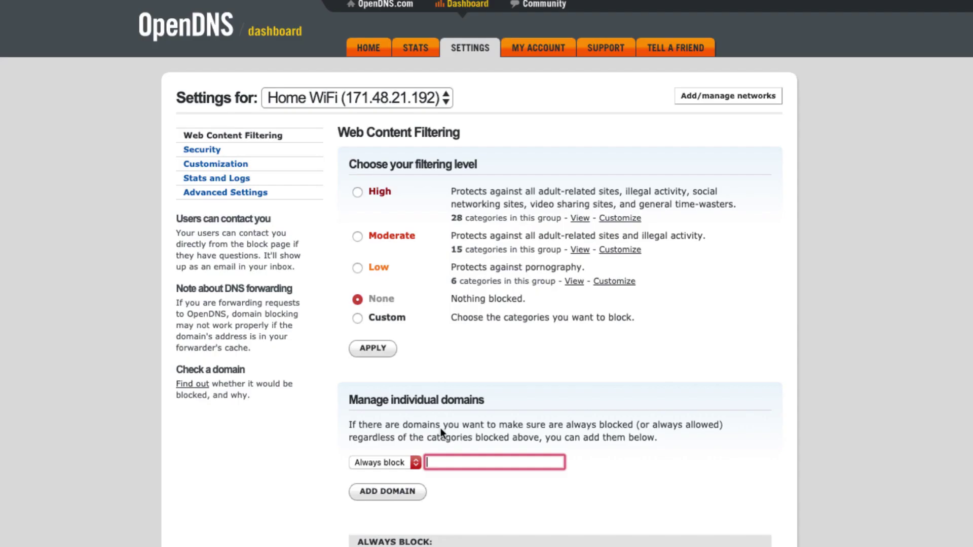
text(v16m.tiktokcdn.com)
click(380, 490)
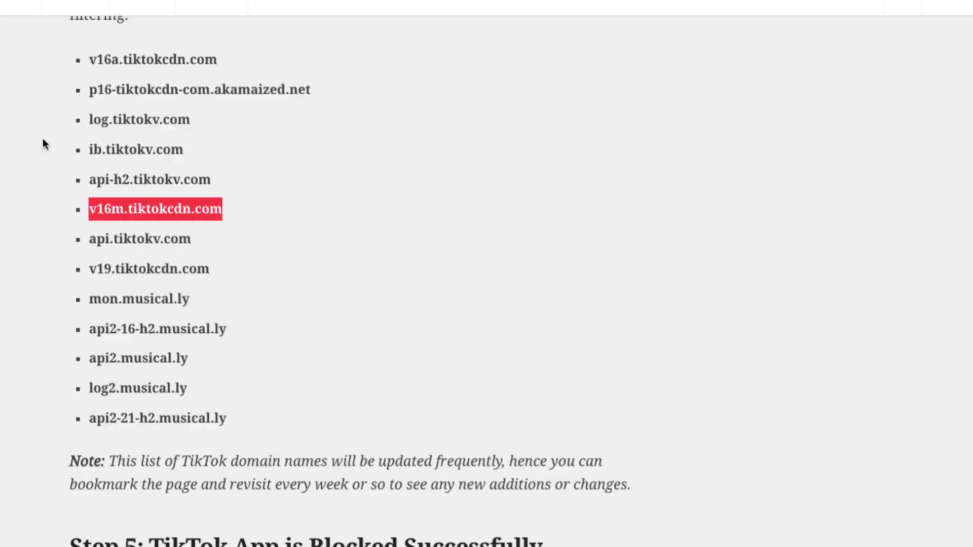
Add api.tiktokv.com and v19.tiktokcdn.com, keeping Always block as the chosen option
drag(193, 237, 88, 237)
key(ctrl+c)
click(499, 352)
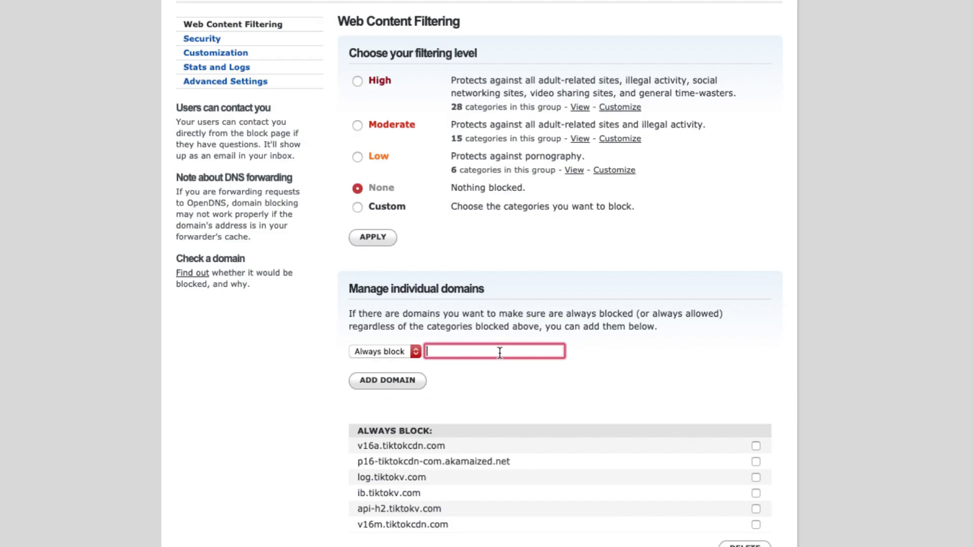
key(ctrl+v)
click(387, 380)
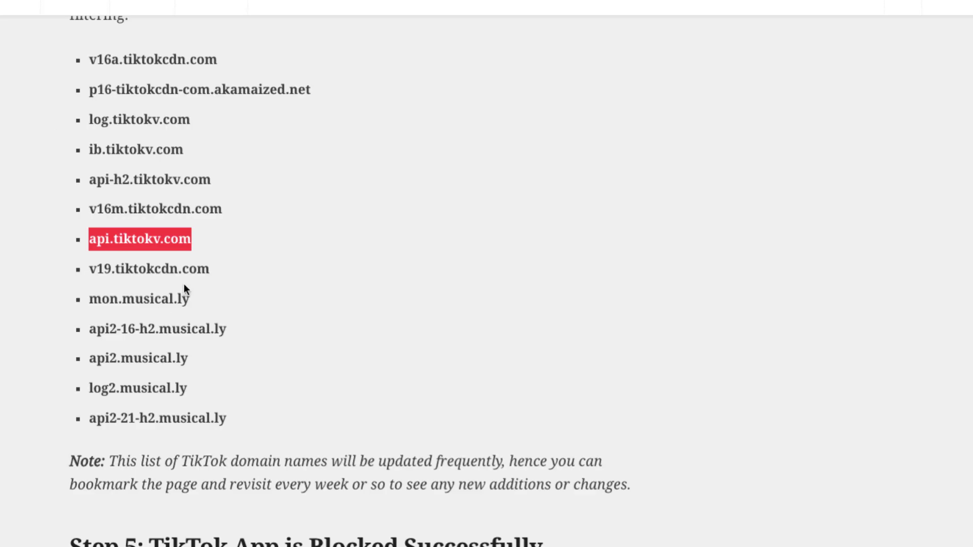
drag(210, 268, 93, 270)
key(ctrl+c)
click(472, 351)
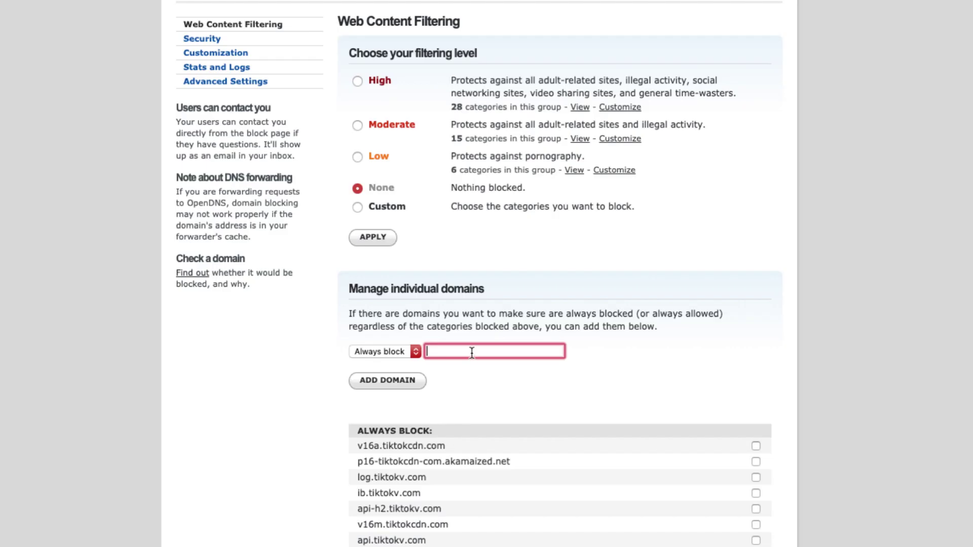
key(ctrl+v)
click(387, 380)
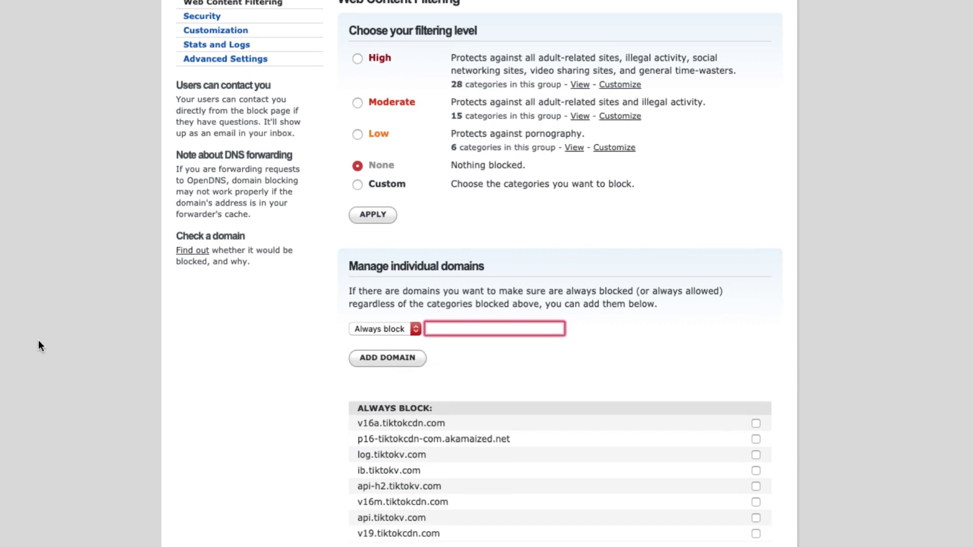
click(395, 330)
click(444, 328)
click(463, 328)
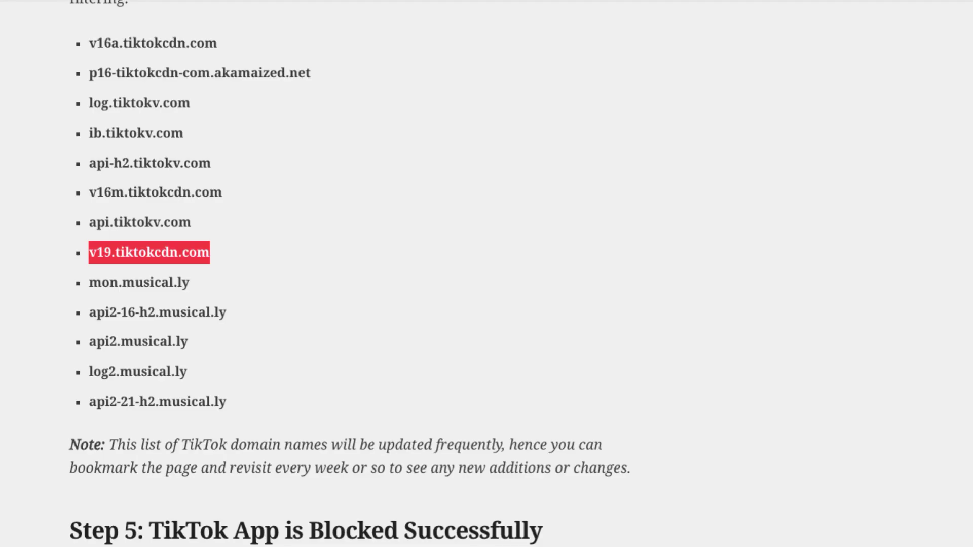
Scroll the article to Step 5 on confirming TikTok is blocked and clear the selection
scroll(351, 273, down, 5)
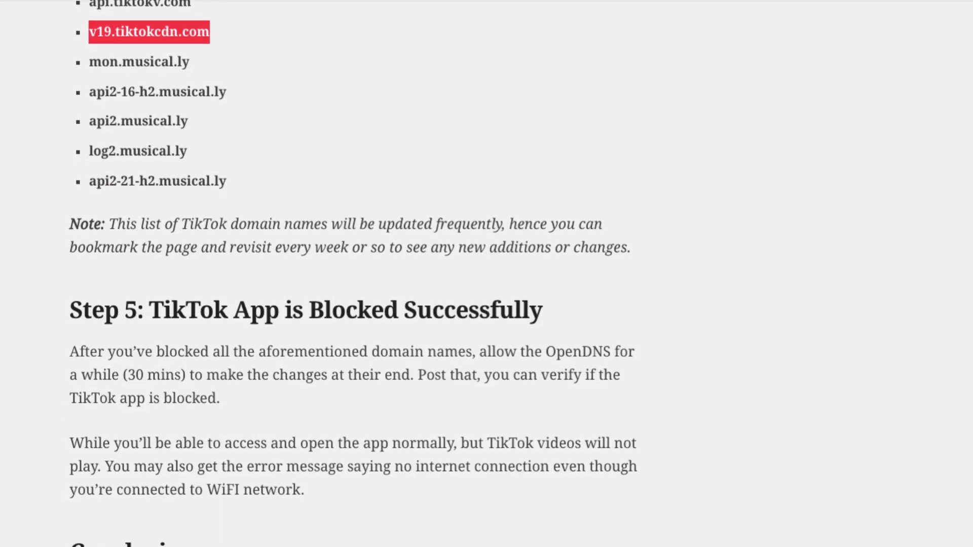
click(121, 86)
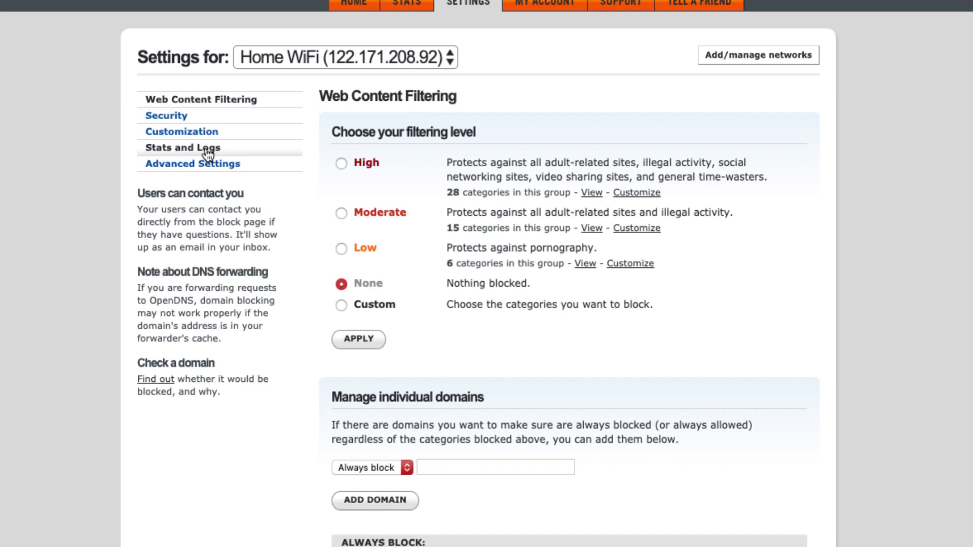
Apply the Stats and Logs setting with stats and logs enabled for Home WiFi
click(208, 150)
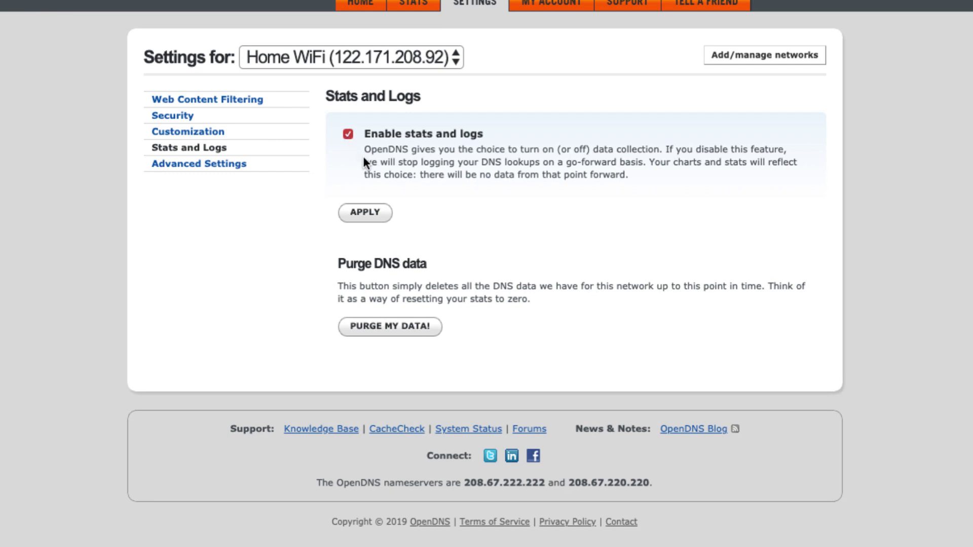
click(371, 214)
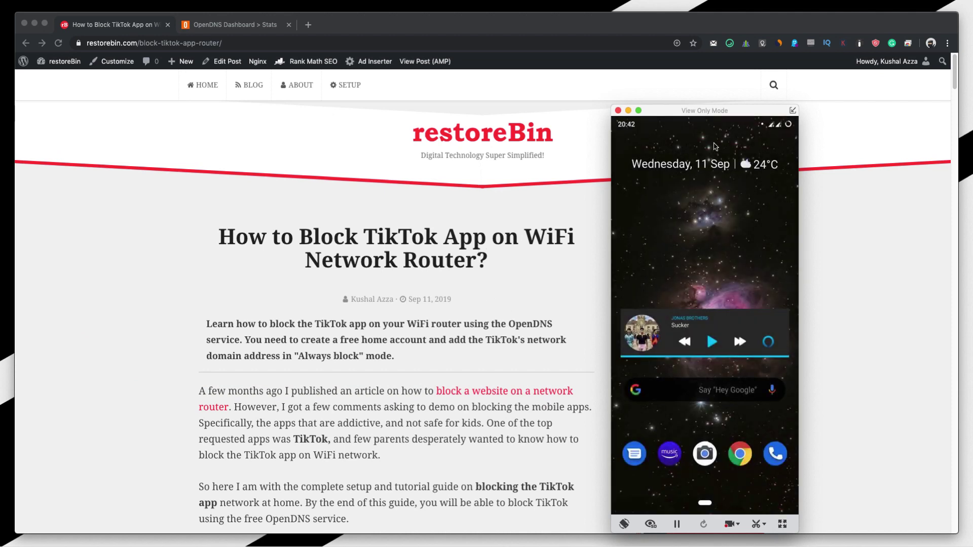
Drag the View Only Mode phone mirror window toward the centre of the desktop
drag(705, 114, 549, 102)
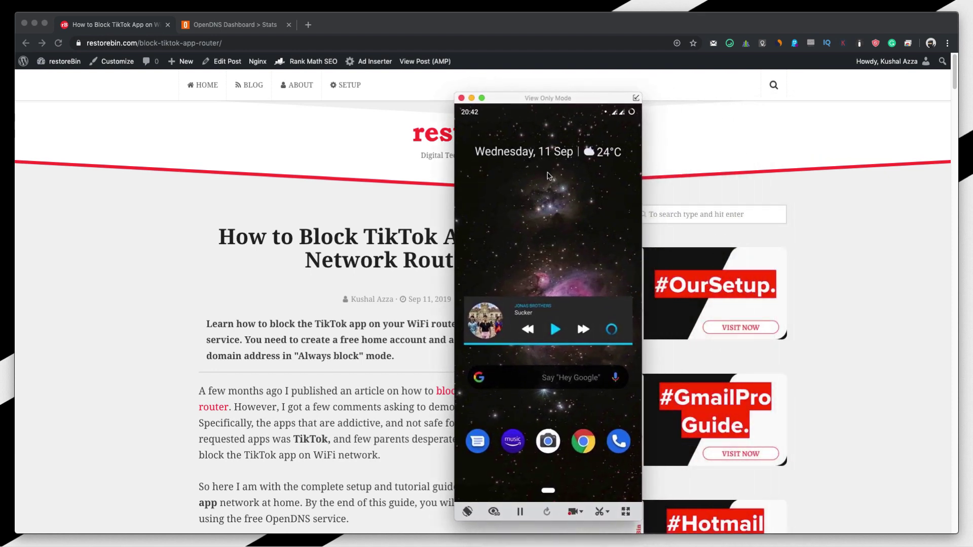